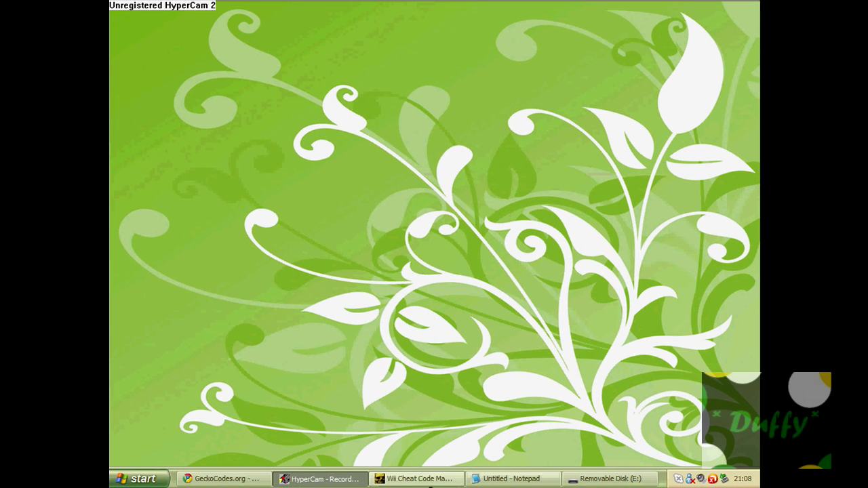
View the cheat code manager, minimise it, and switch to the browser to browse the GeckoCodes.org game code list.
left_click(417, 481)
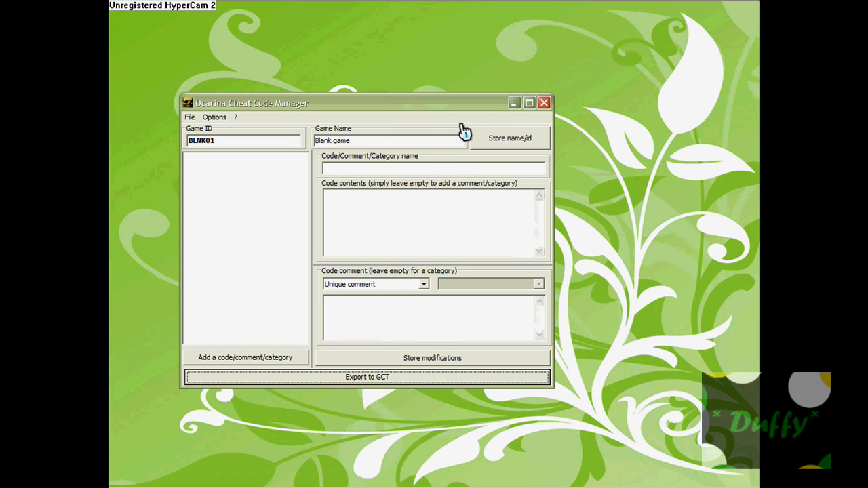
left_click(514, 106)
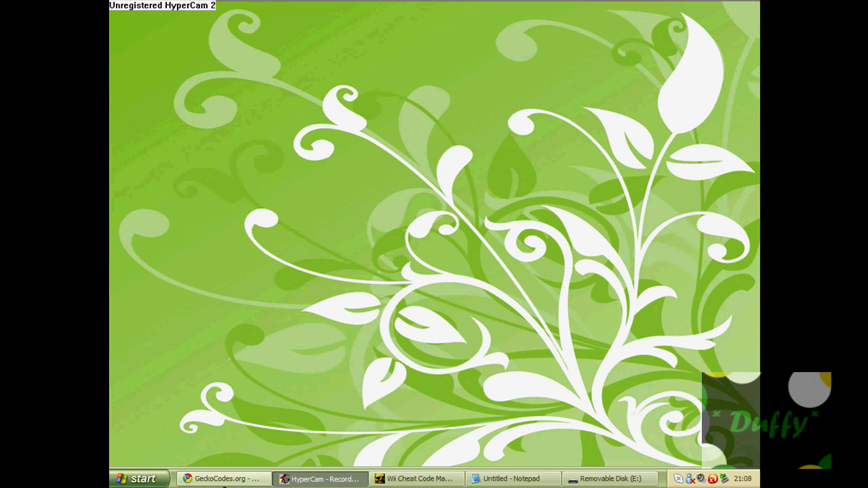
left_click(224, 479)
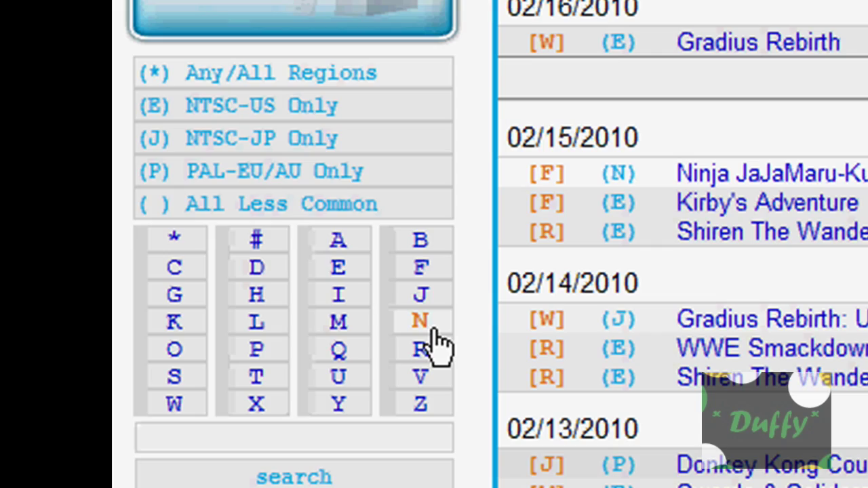
left_click(408, 316)
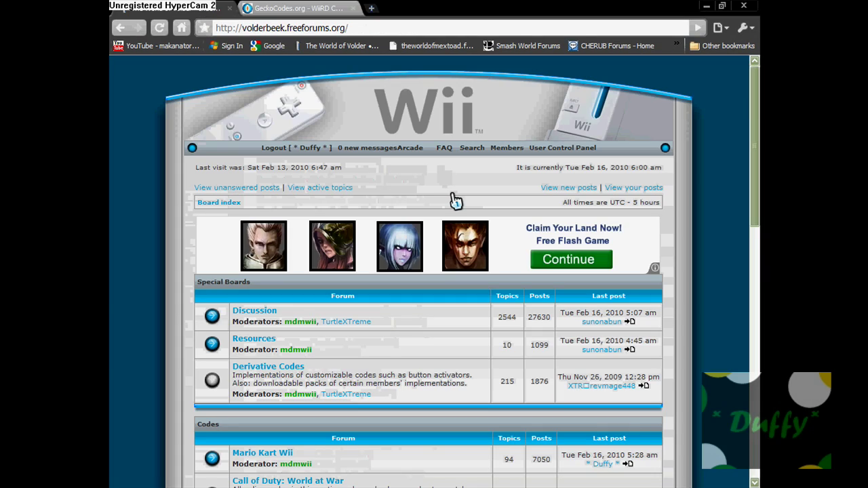
Open the Mario Kart Wii codes board on the forum and go to its banana size modifier topic.
scroll(454, 200, "down", 5)
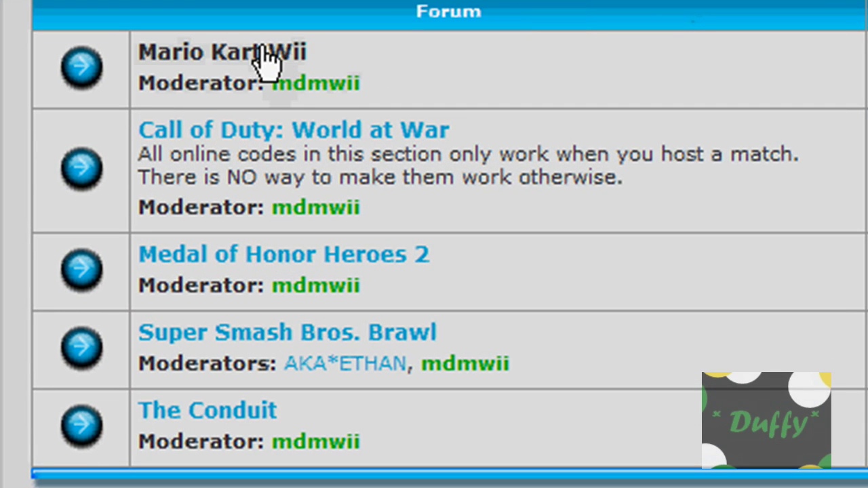
left_click(265, 59)
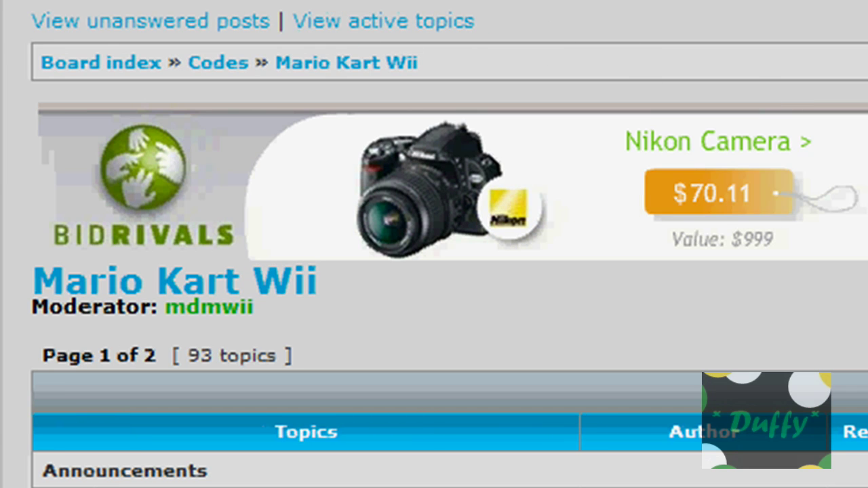
left_click(158, 61)
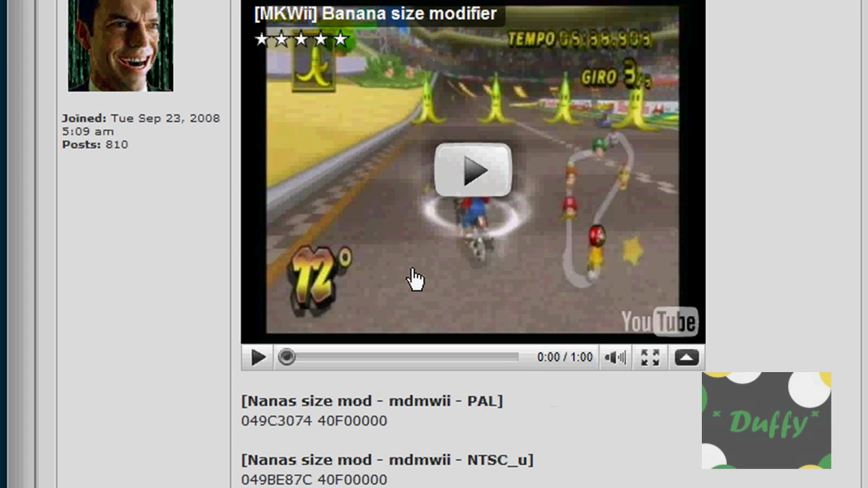
Copy the PAL code line 049C3074 40F00000 of the Nanas size mod from the forum post.
scroll(362, 396, "down", 3)
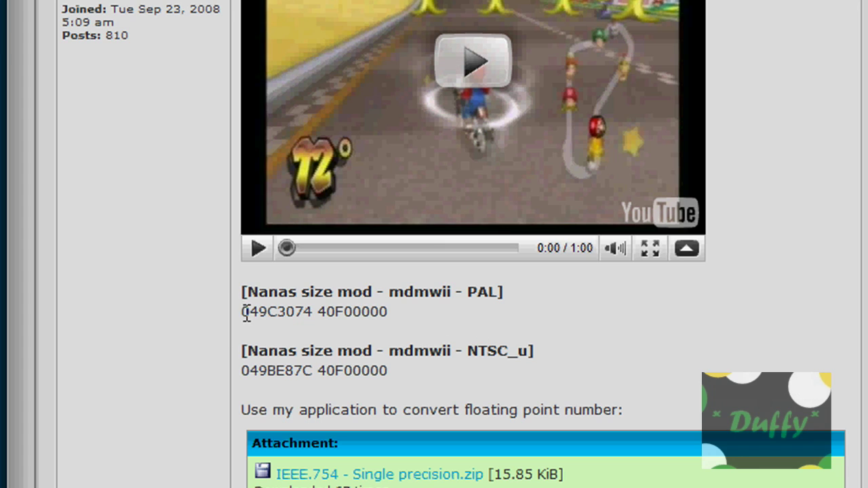
left_click_drag(244, 309, 389, 313)
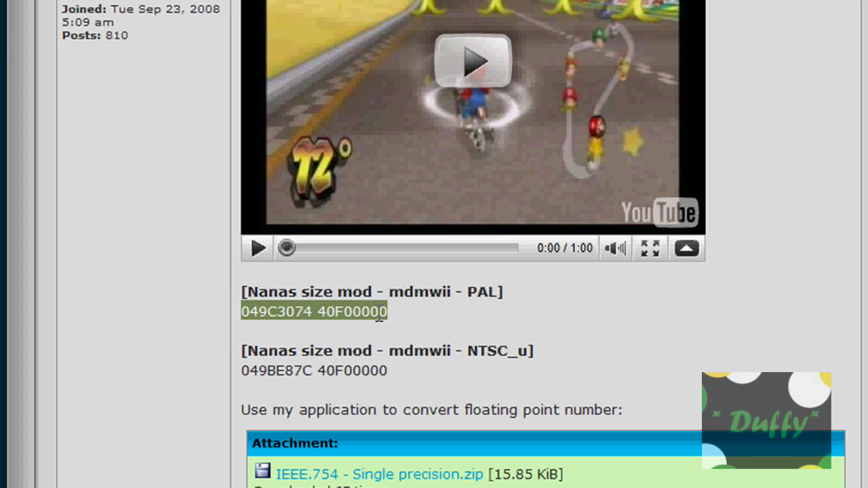
right_click(377, 314)
left_click(427, 326)
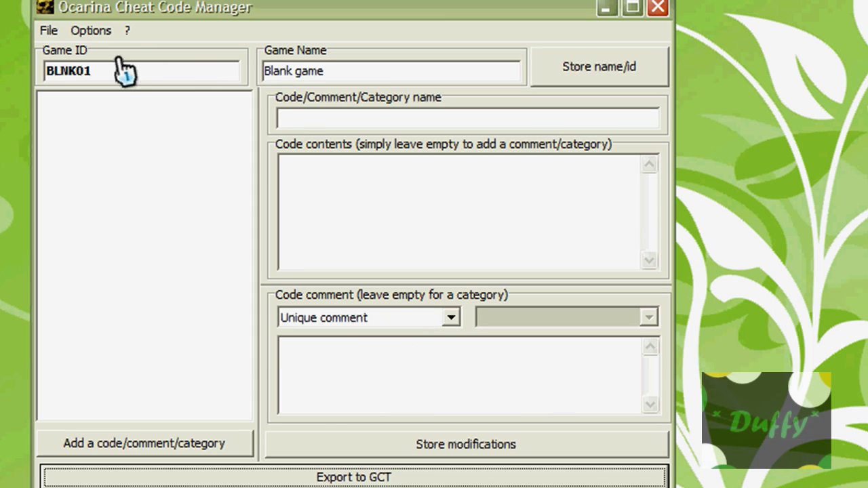
Switch to Ocarina Cheat Code Manager and set the game ID to RMCP01.
left_click_drag(103, 74, 41, 73)
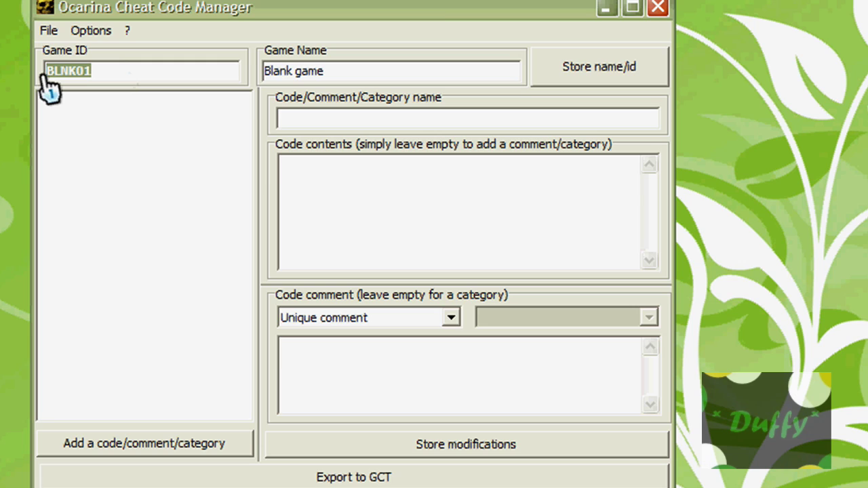
type("RM")
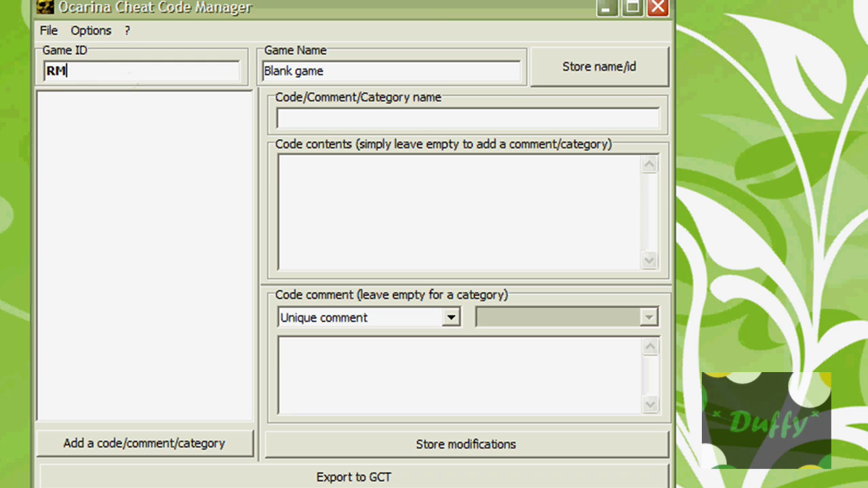
type("CP0")
key("BackSpace")
key("BackSpace")
key("BackSpace")
key("BackSpace")
key("BackSpace")
key("BackSpace")
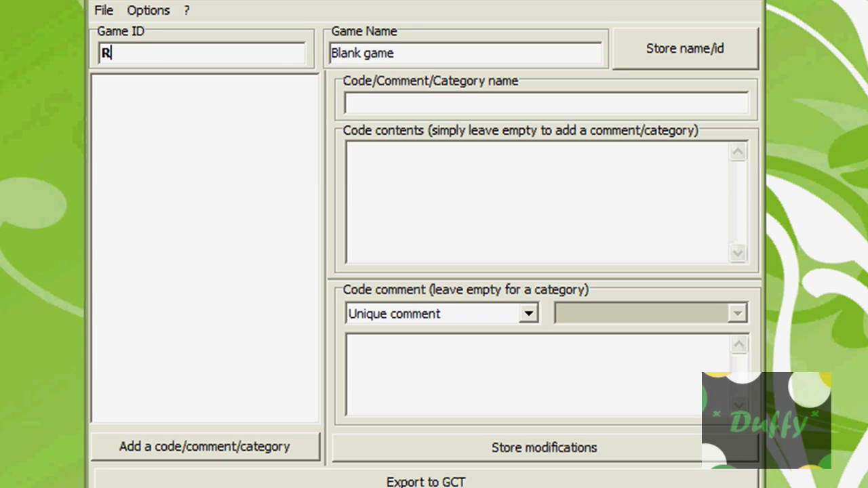
type("CP01")
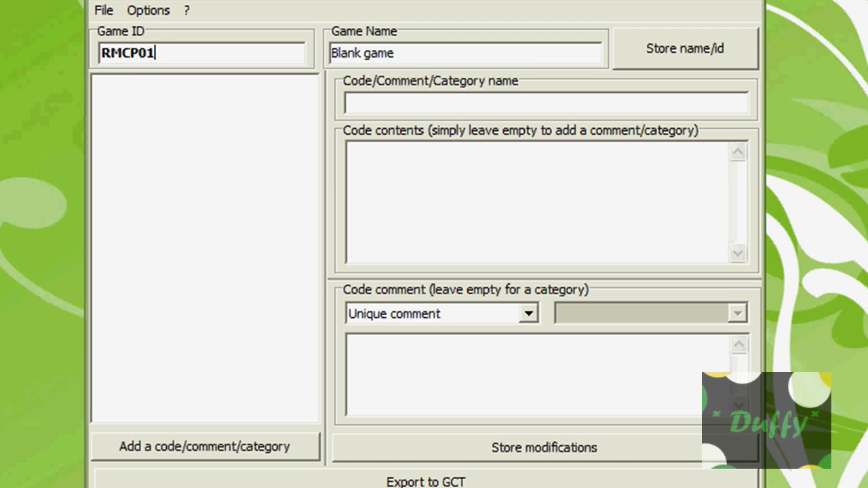
Set the game name to MKWii and store the game's name and ID.
left_click_drag(398, 53, 319, 52)
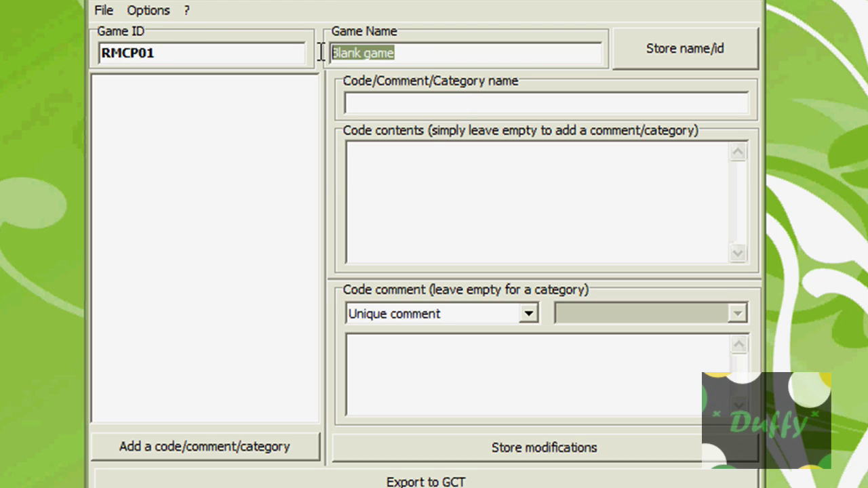
type("MKWii")
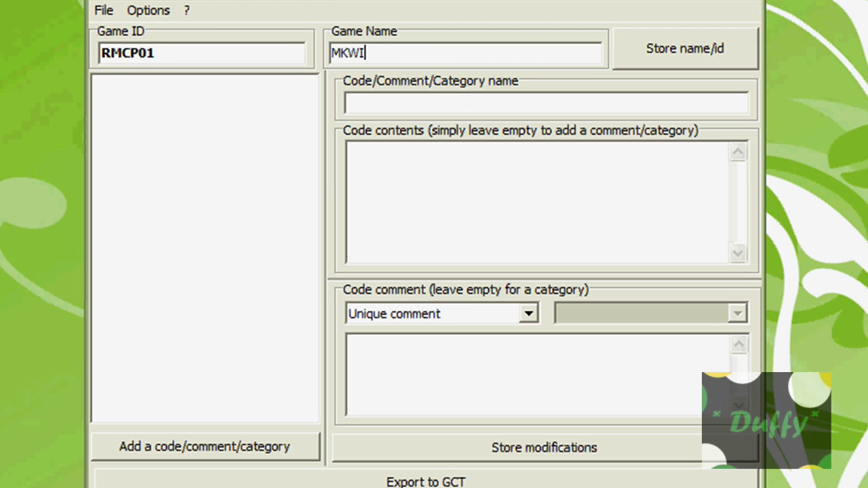
left_click(702, 60)
Add a new code entry named "Bananna Size Mod".
left_click(242, 449)
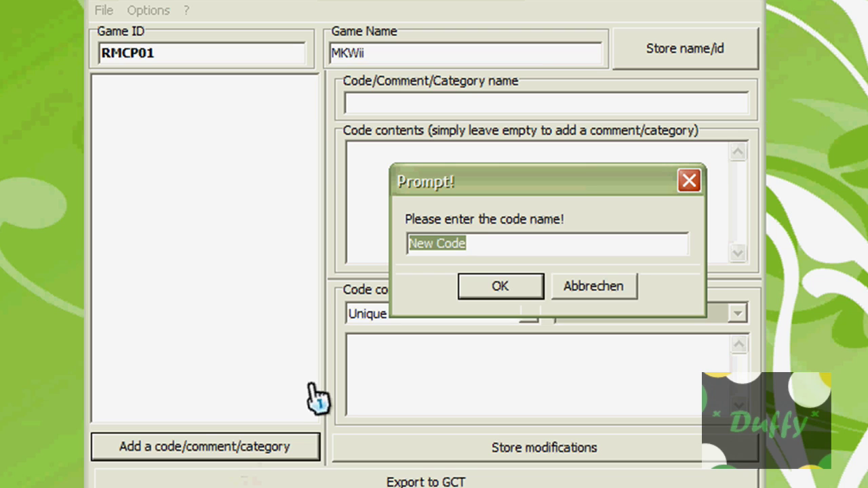
type("Bananna Si")
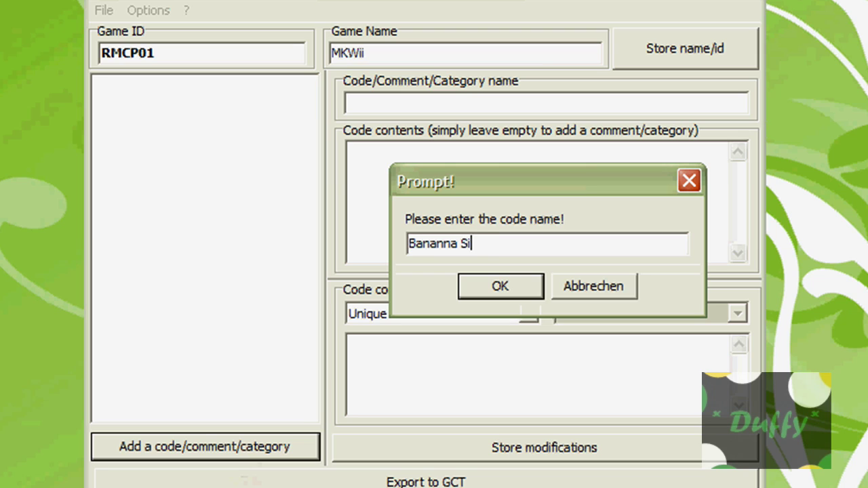
type("ze Mod")
key("Return")
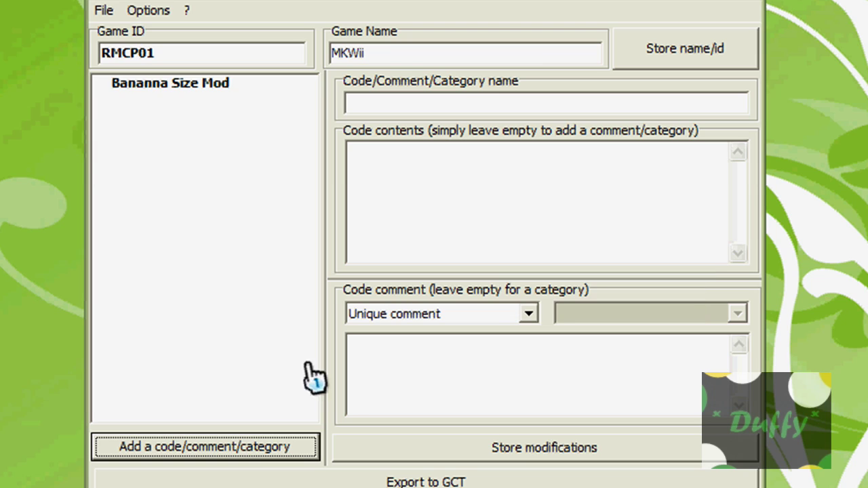
Paste the copied code 049C3074 40F00000 as the contents of the Bananna Size Mod entry.
left_click(191, 90)
left_click(412, 165)
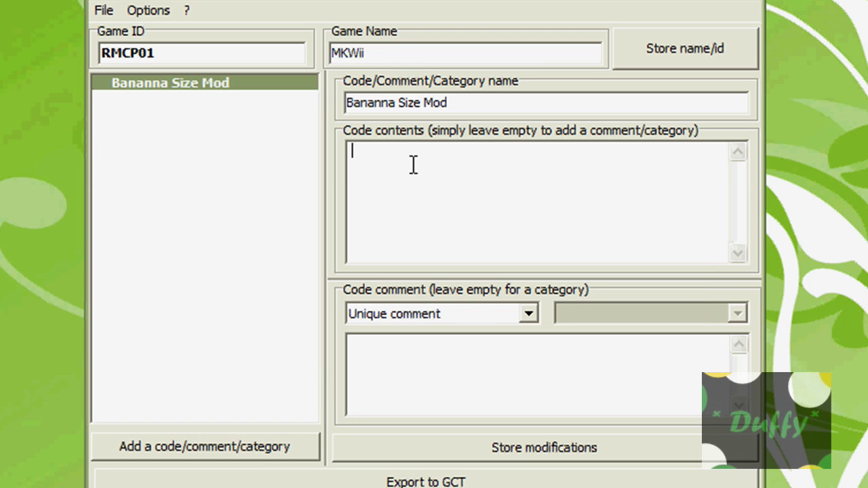
right_click(414, 166)
left_click(450, 247)
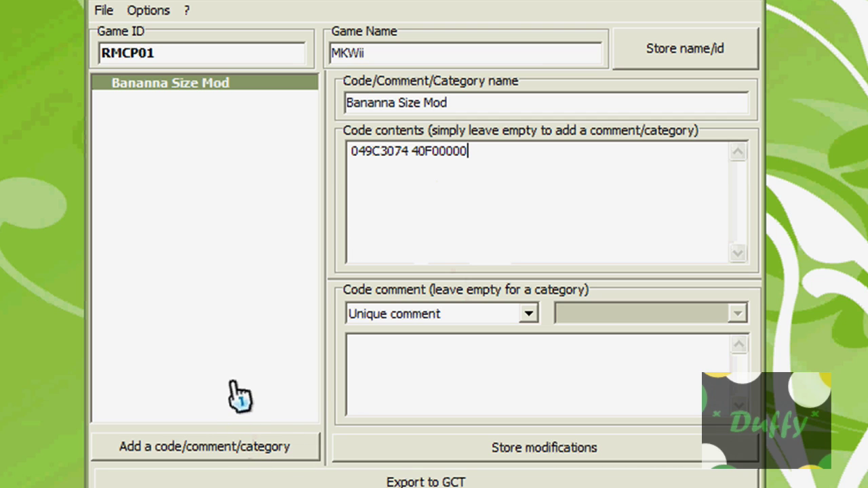
left_click(245, 448)
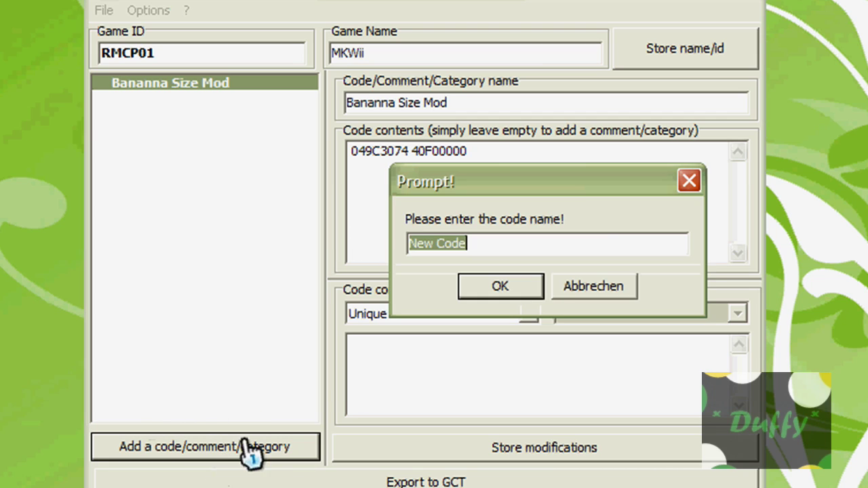
left_click(699, 185)
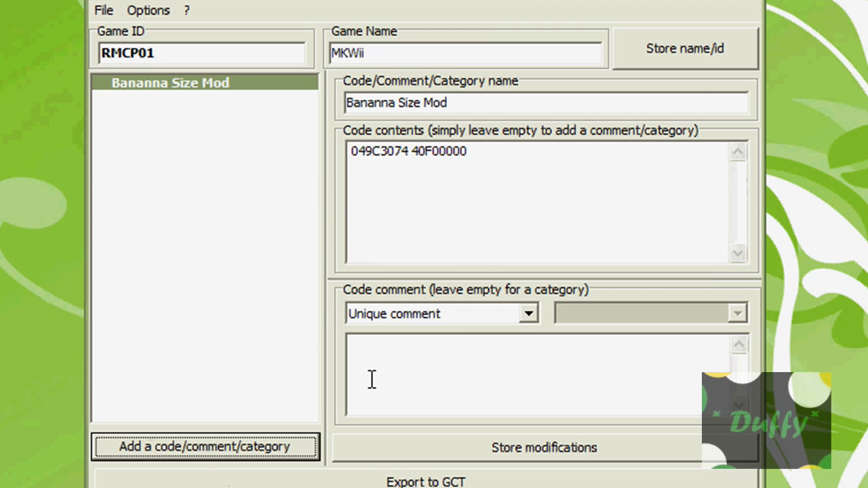
Enable the Bananna Size Mod code for export and start exporting it to GCT.
left_click(407, 479)
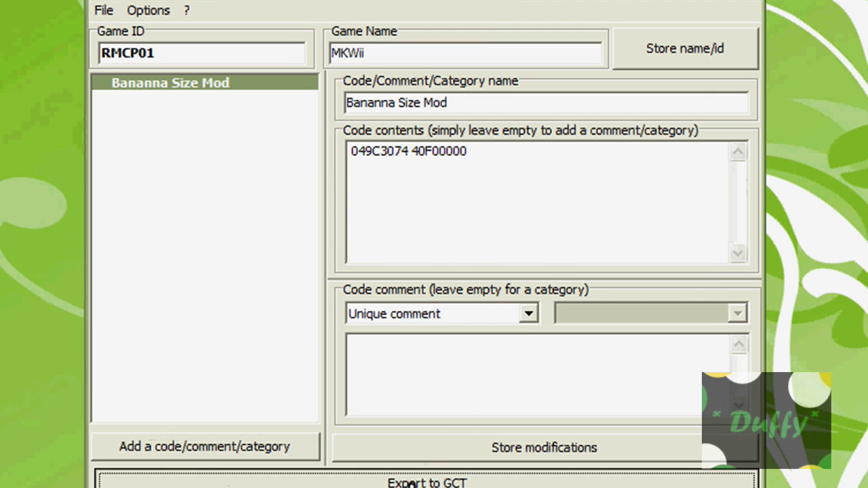
left_click(527, 316)
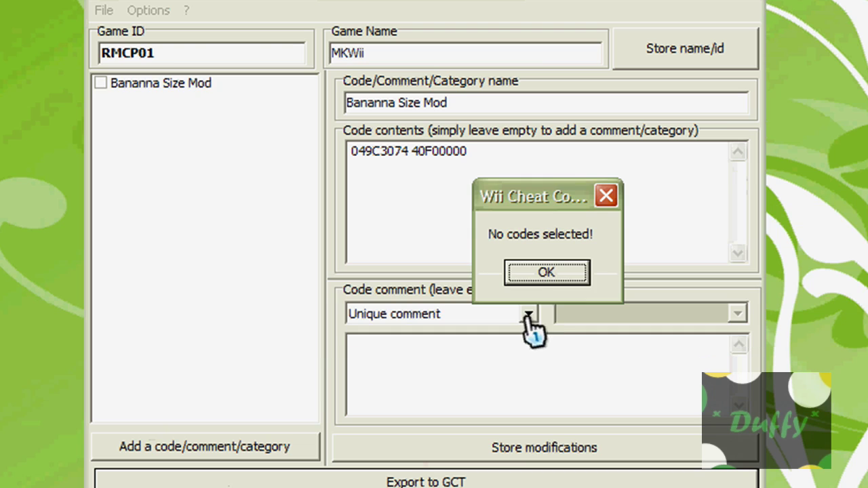
left_click(557, 272)
left_click(100, 82)
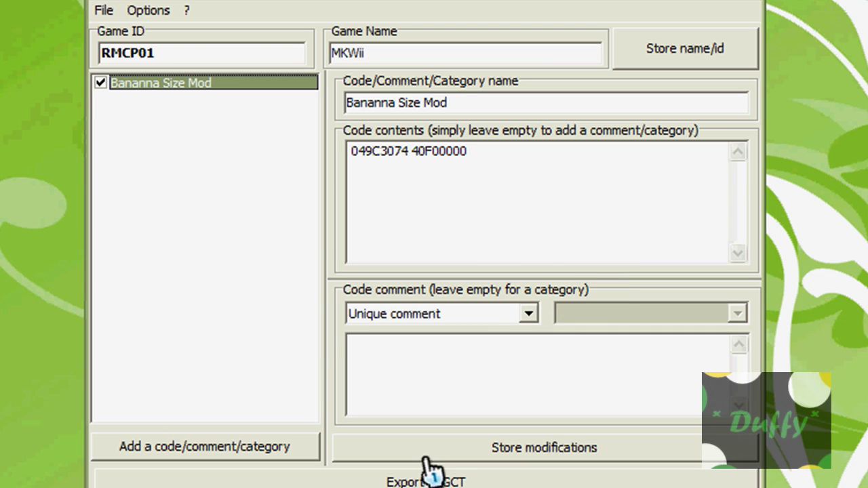
left_click(445, 481)
left_click(504, 317)
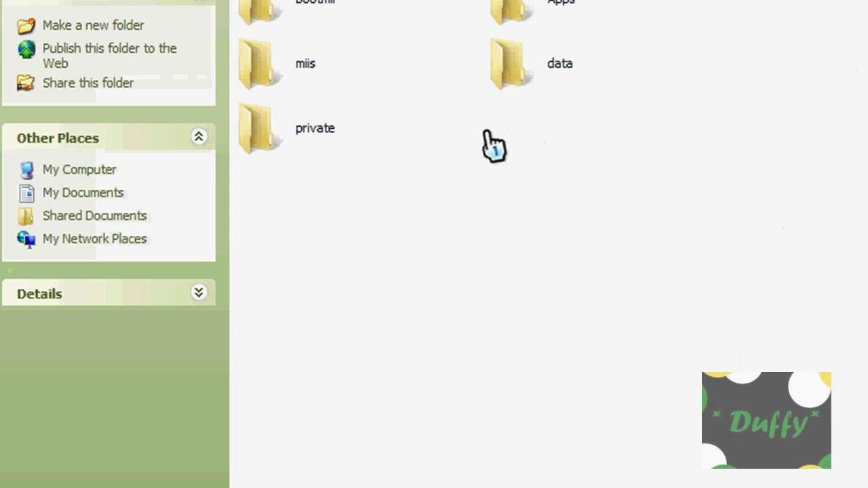
Create a new folder named "codes" in the root of the removable disk in Windows Explorer.
right_click(487, 127)
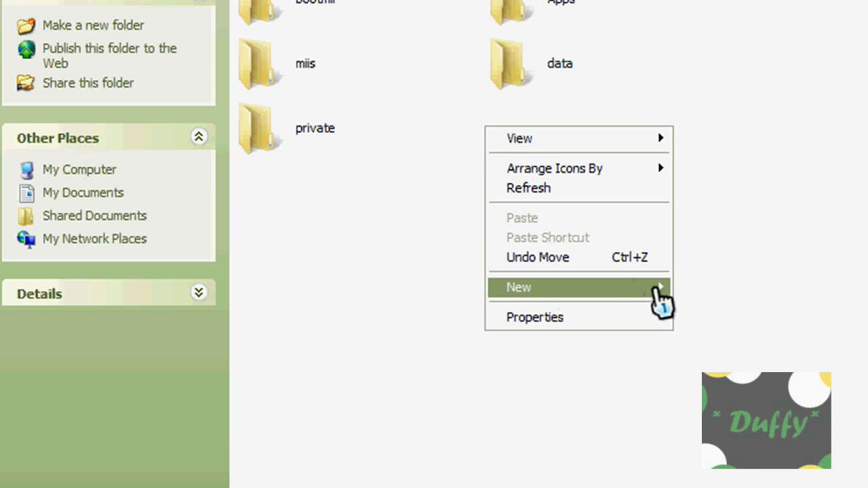
mouse_move(661, 292)
left_click(695, 288)
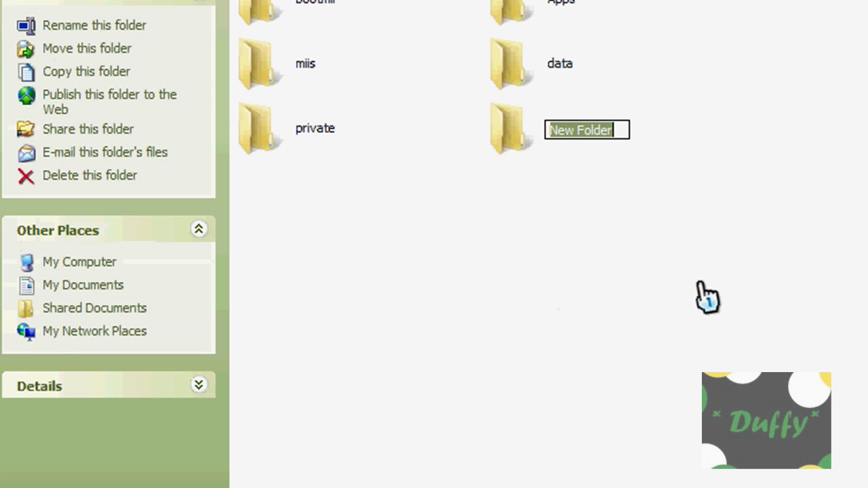
type("codes")
key("Return")
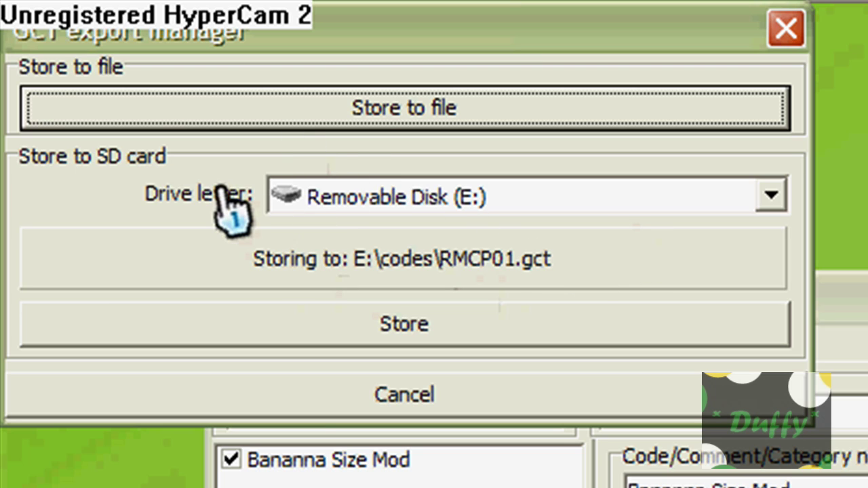
Store the GCT export on Removable Disk (E:) as E:\codes\RMCP01.gct and select the exported file in its folder.
left_click(462, 324)
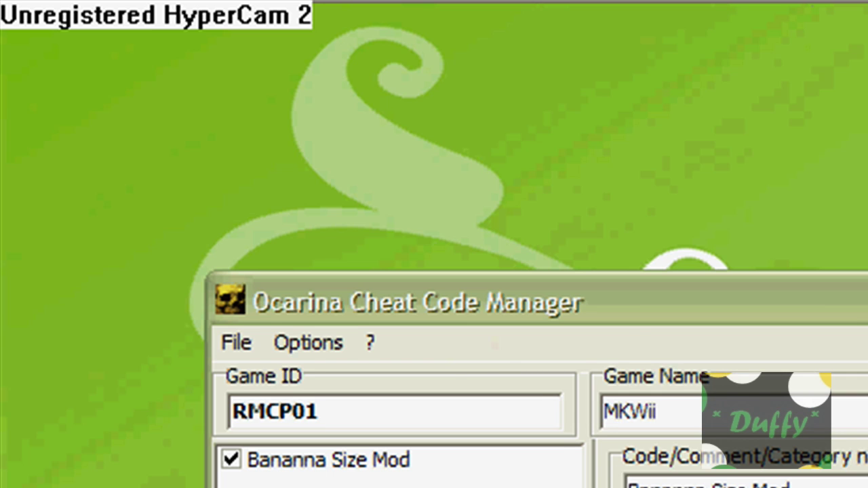
key("alt+F4")
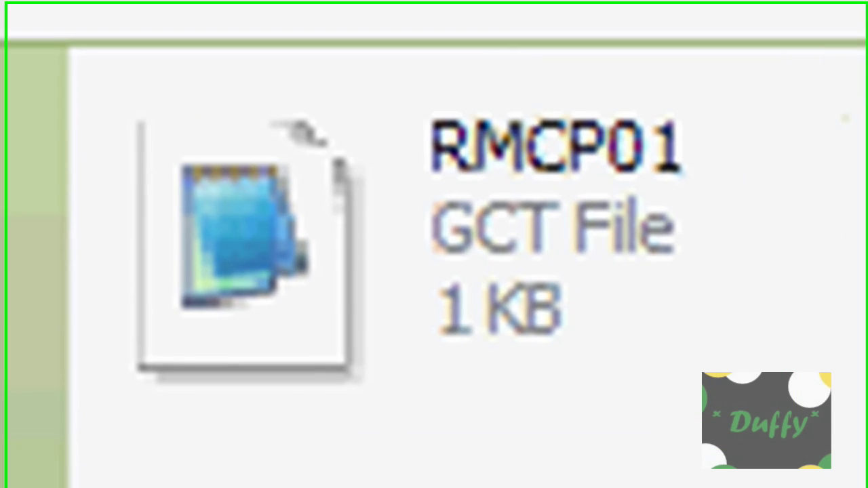
left_click(665, 259)
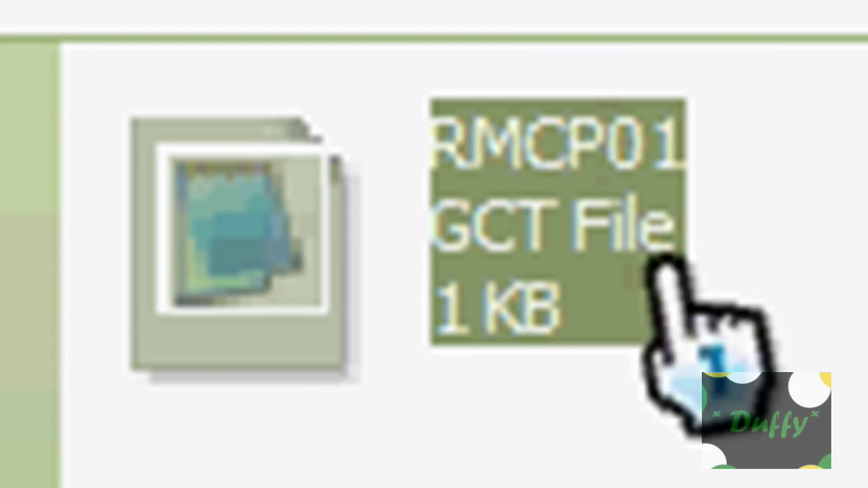